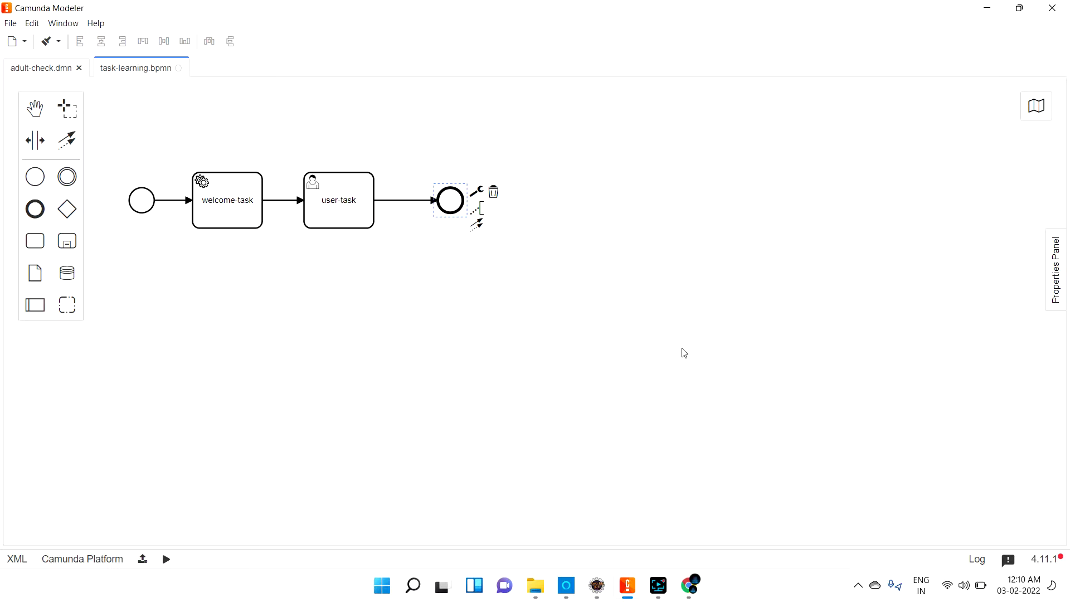
Step: Move the end event further right, aligned with its flow, to make room after user-task
{"action": "left_click", "coordinate": [255, 206]}
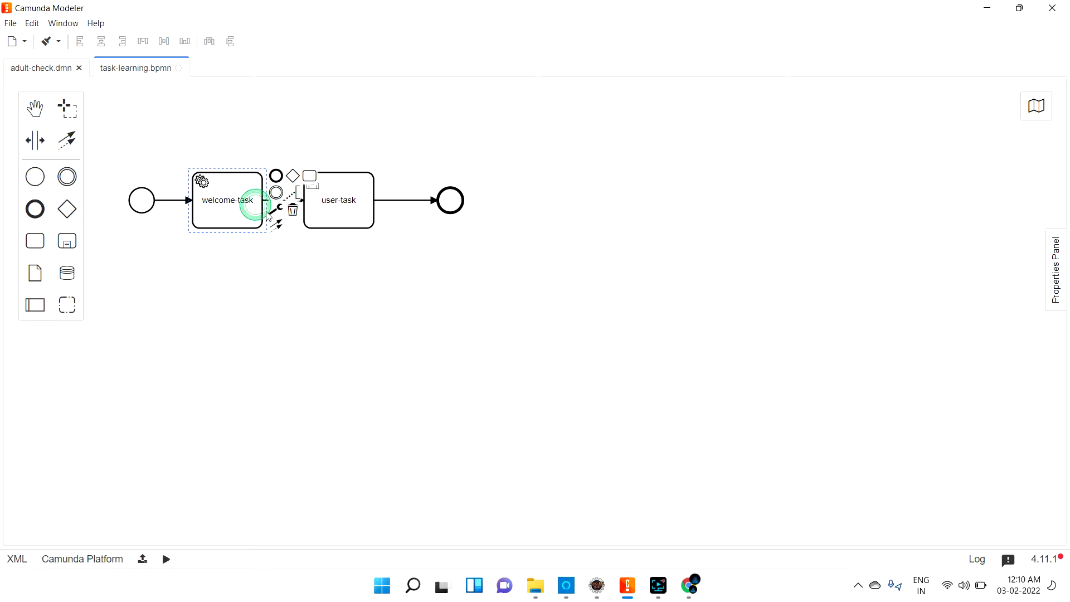
{"action": "left_click", "coordinate": [360, 209]}
{"action": "left_click", "coordinate": [331, 331]}
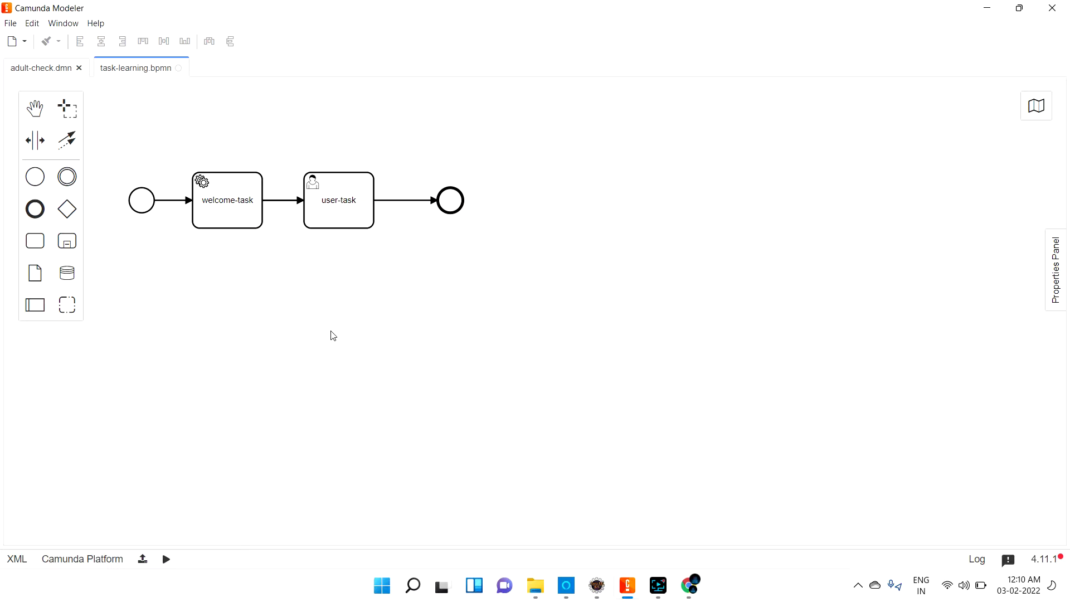
{"action": "left_click_drag", "start_coordinate": [450, 200], "coordinate": [648, 195]}
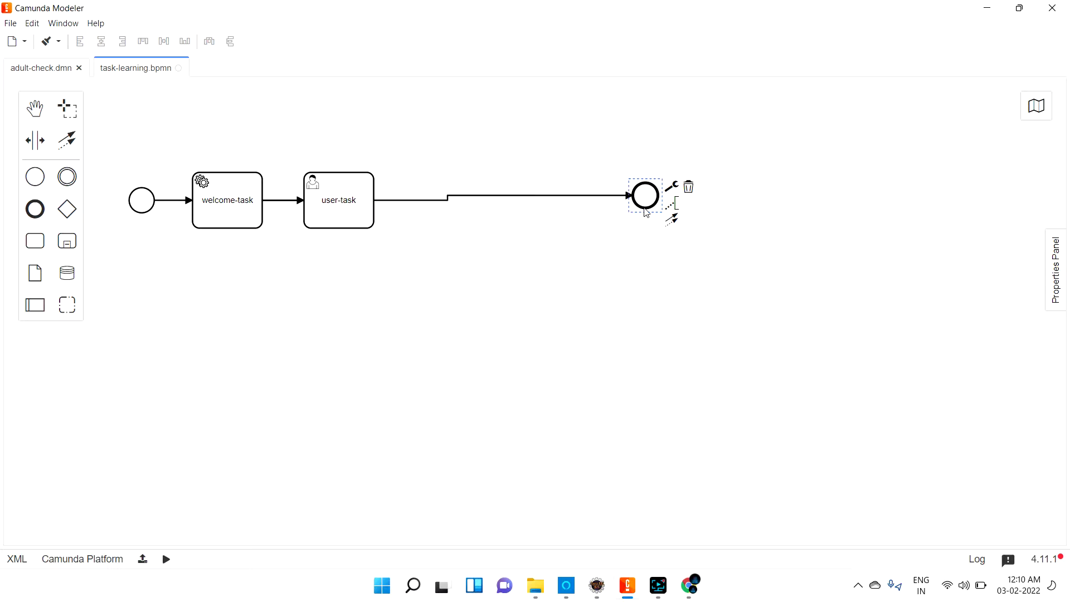
{"action": "left_click", "coordinate": [644, 195]}
{"action": "left_click_drag", "start_coordinate": [644, 195], "coordinate": [645, 200]}
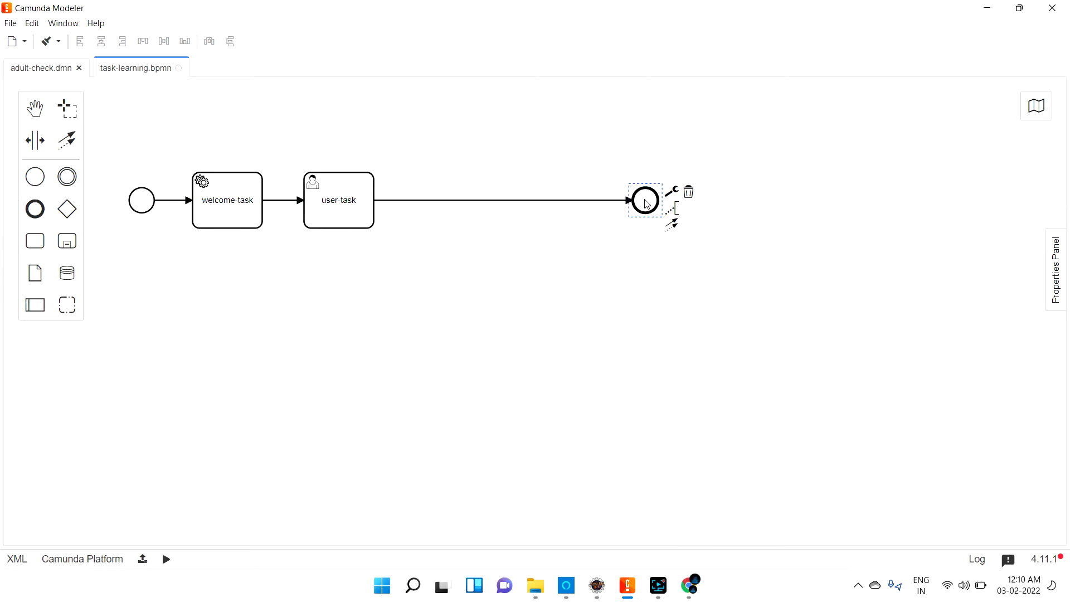
Step: Append a new task after user-task and change its type to Send Task
{"action": "right_click", "coordinate": [350, 199]}
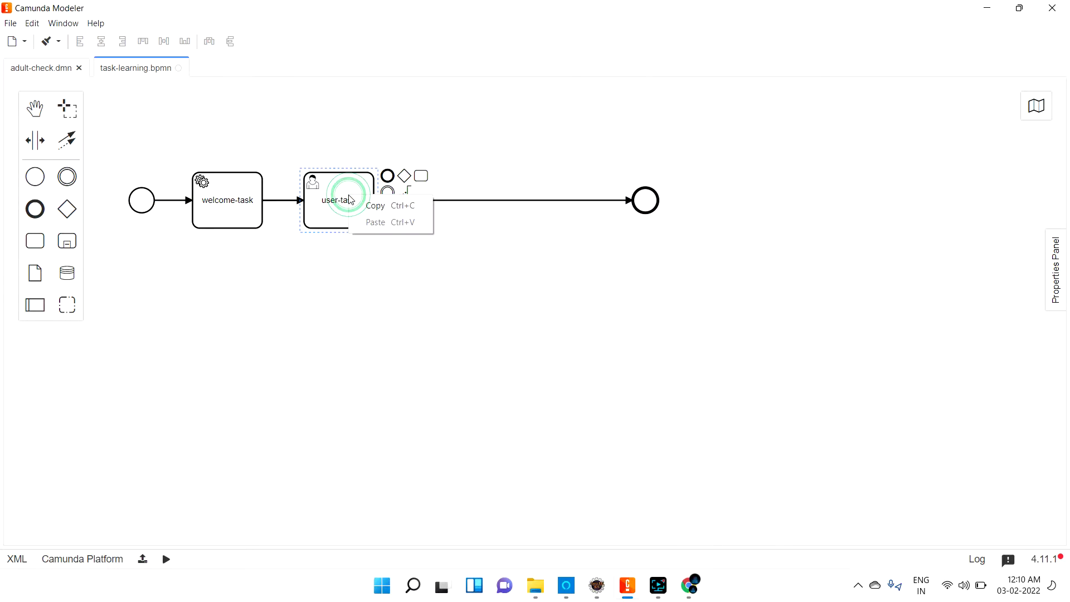
{"action": "left_click", "coordinate": [430, 180]}
{"action": "left_click", "coordinate": [351, 196]}
{"action": "left_click", "coordinate": [421, 176]}
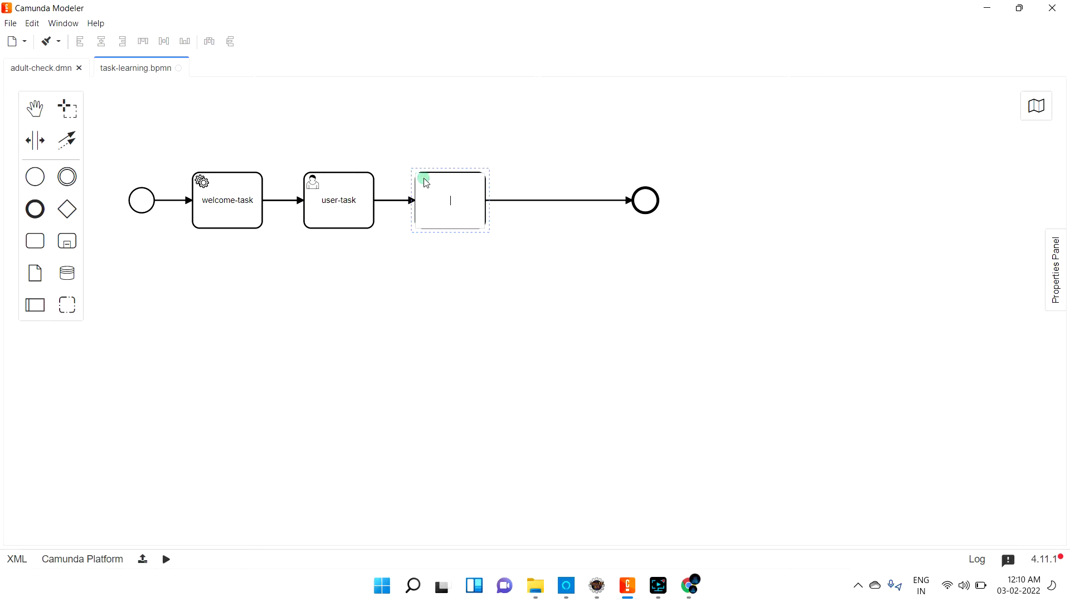
{"action": "left_click", "coordinate": [499, 210]}
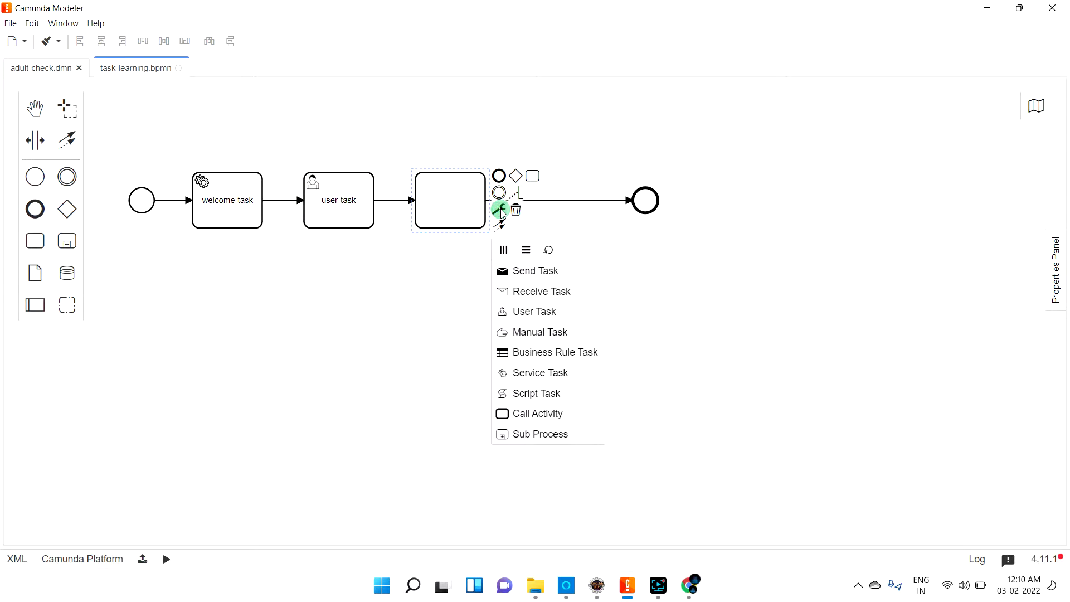
{"action": "left_click", "coordinate": [540, 274]}
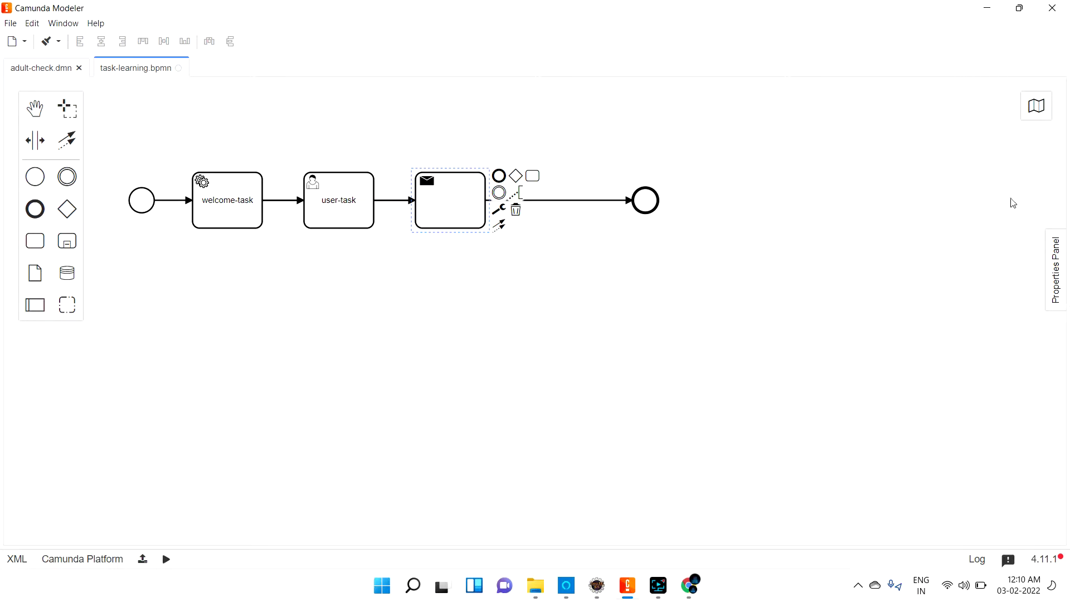
{"action": "left_click", "coordinate": [1059, 255]}
Step: Replace the send task's Id with send-task
{"action": "left_click", "coordinate": [455, 201]}
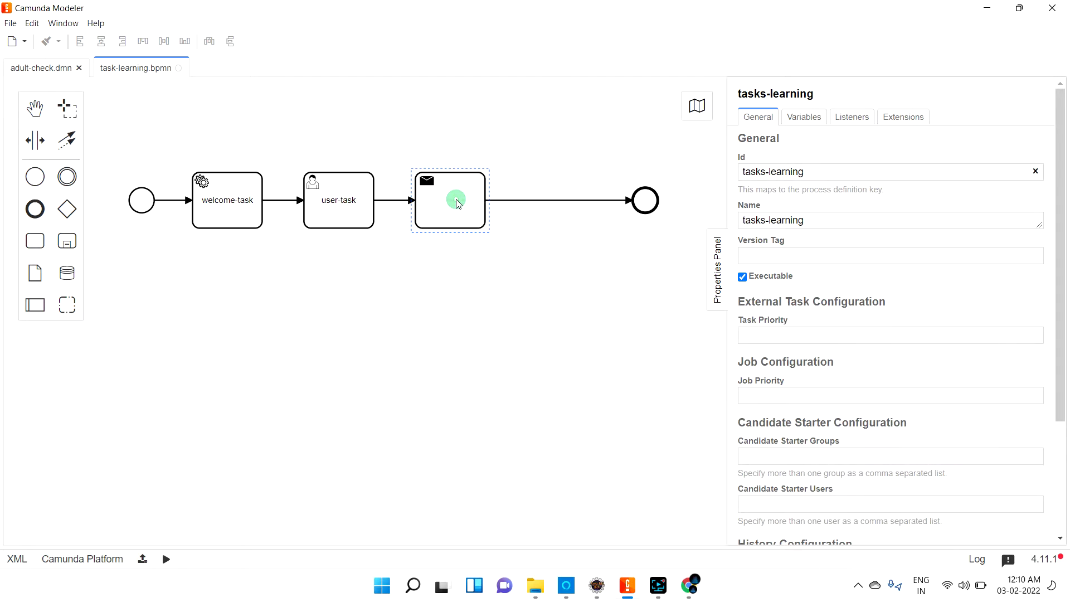
{"action": "left_click", "coordinate": [451, 213]}
{"action": "double_click", "coordinate": [841, 172]}
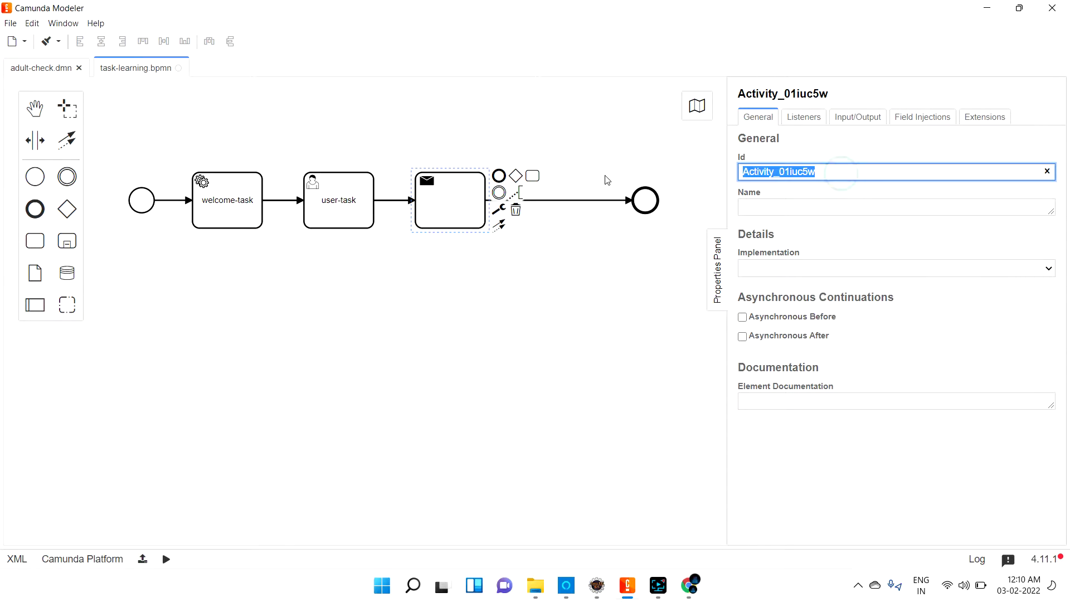
{"action": "type", "text": "send-task"}
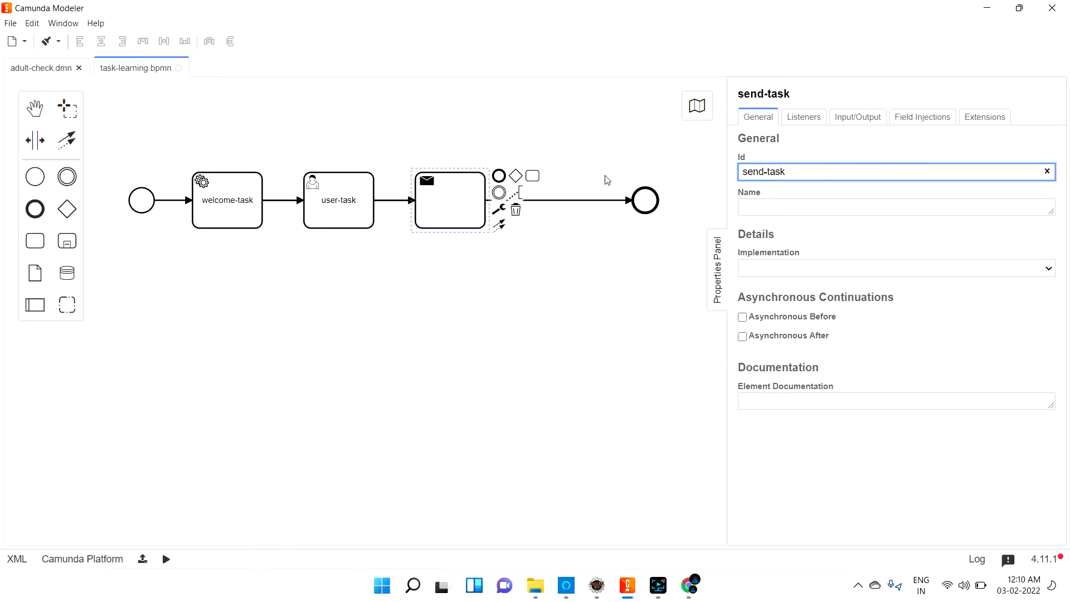
{"action": "key", "text": "ctrl+a"}
{"action": "key", "text": "ctrl+c"}
Step: Set the task's Name to send-task and save the diagram
{"action": "left_click", "coordinate": [766, 209]}
{"action": "key", "text": "ctrl+v"}
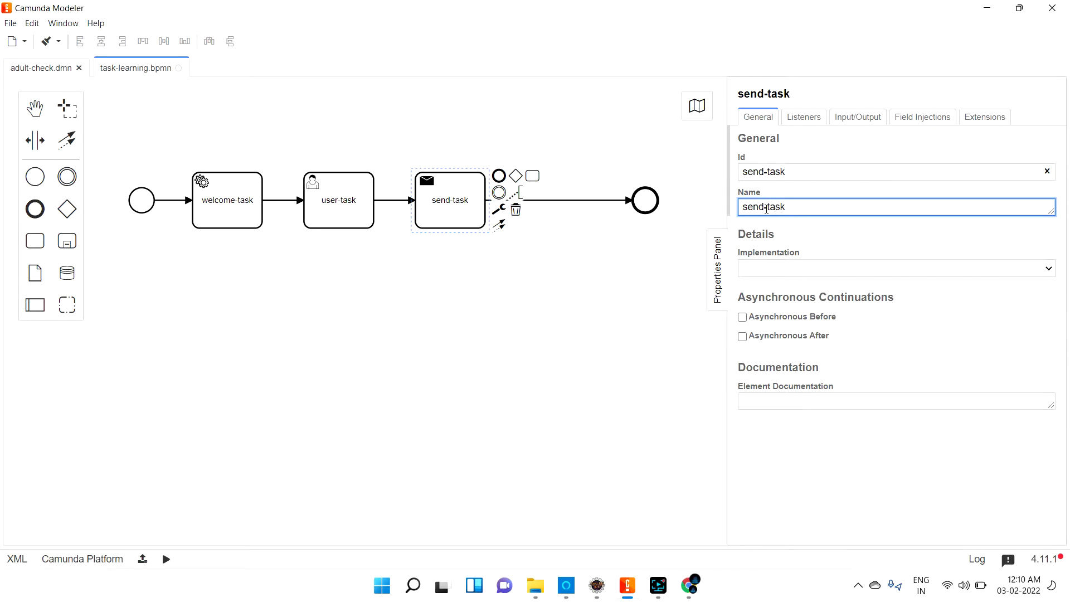
{"action": "key", "text": "ctrl+s"}
{"action": "left_click", "coordinate": [221, 202]}
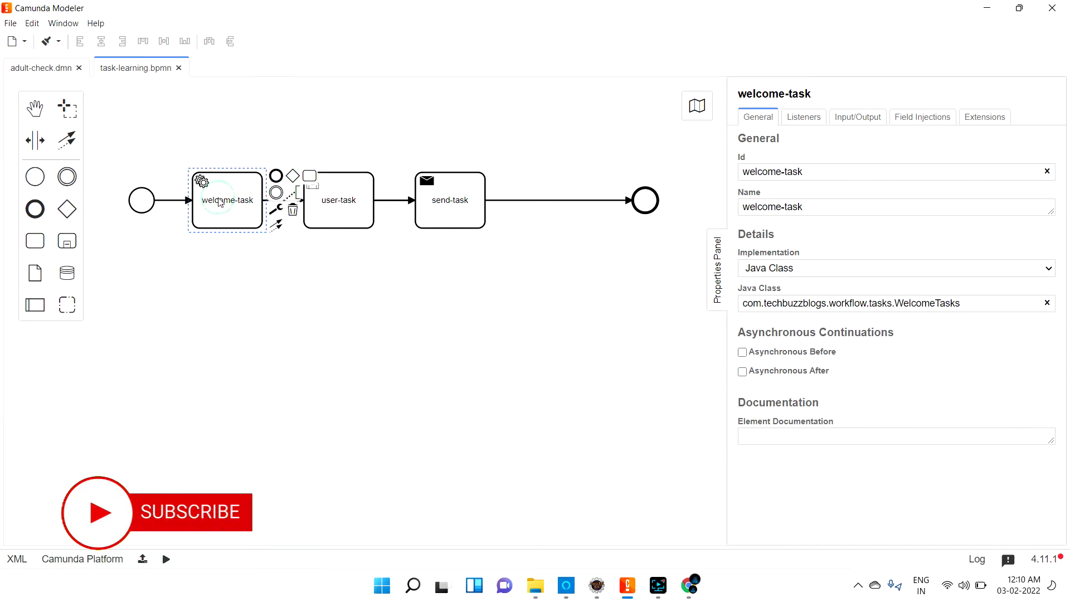
{"action": "left_click", "coordinate": [425, 202]}
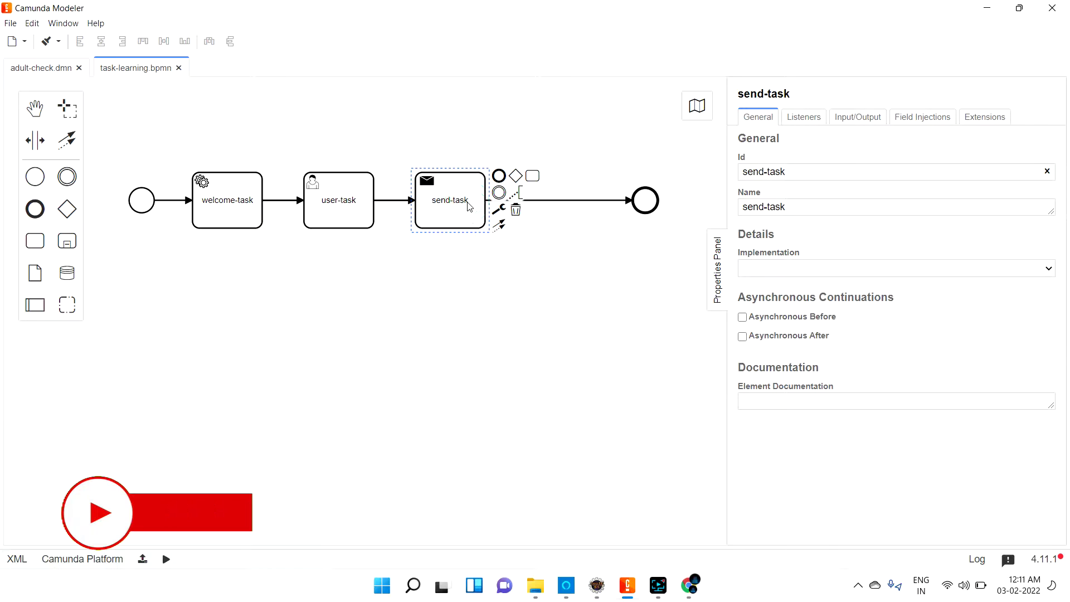
{"action": "left_click", "coordinate": [220, 204]}
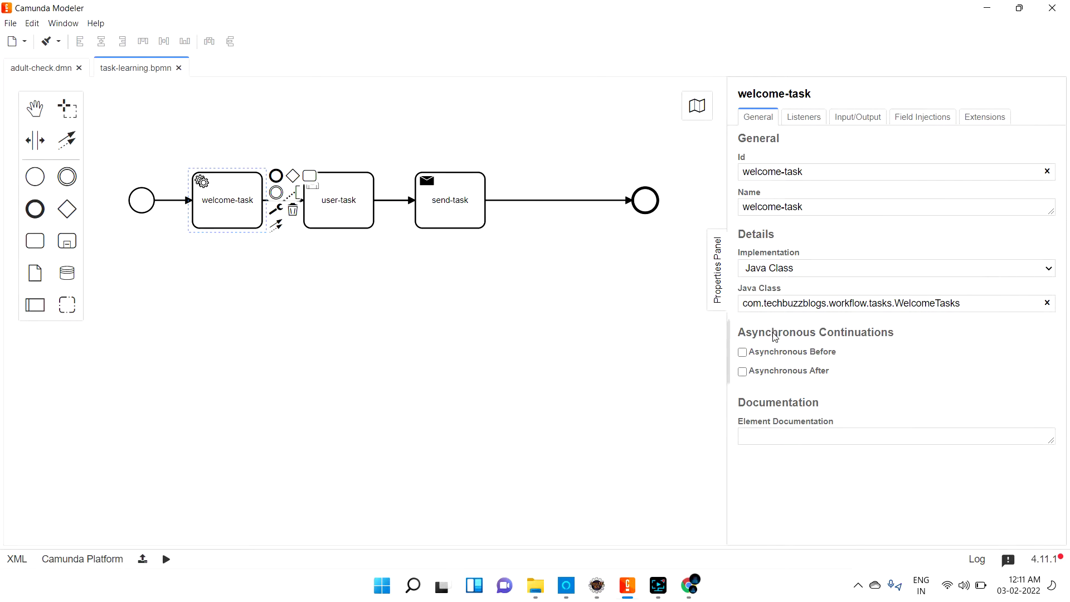
{"action": "left_click", "coordinate": [439, 188]}
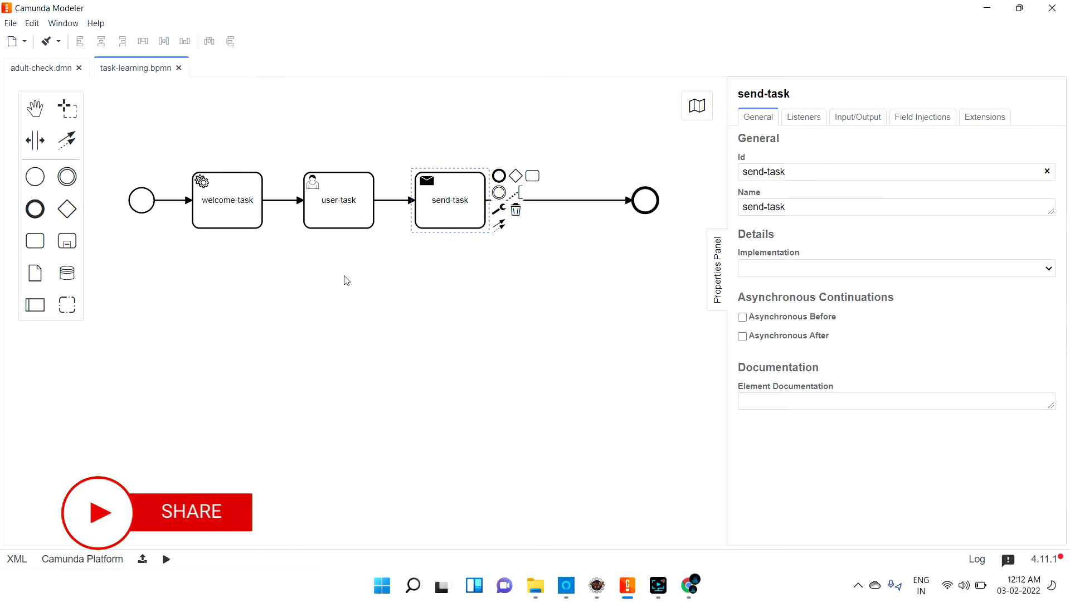
Step: Choose Java Class as send-task's Implementation, then switch to Eclipse IDE
{"action": "left_click", "coordinate": [313, 338]}
{"action": "left_click", "coordinate": [449, 201]}
{"action": "left_click", "coordinate": [380, 313]}
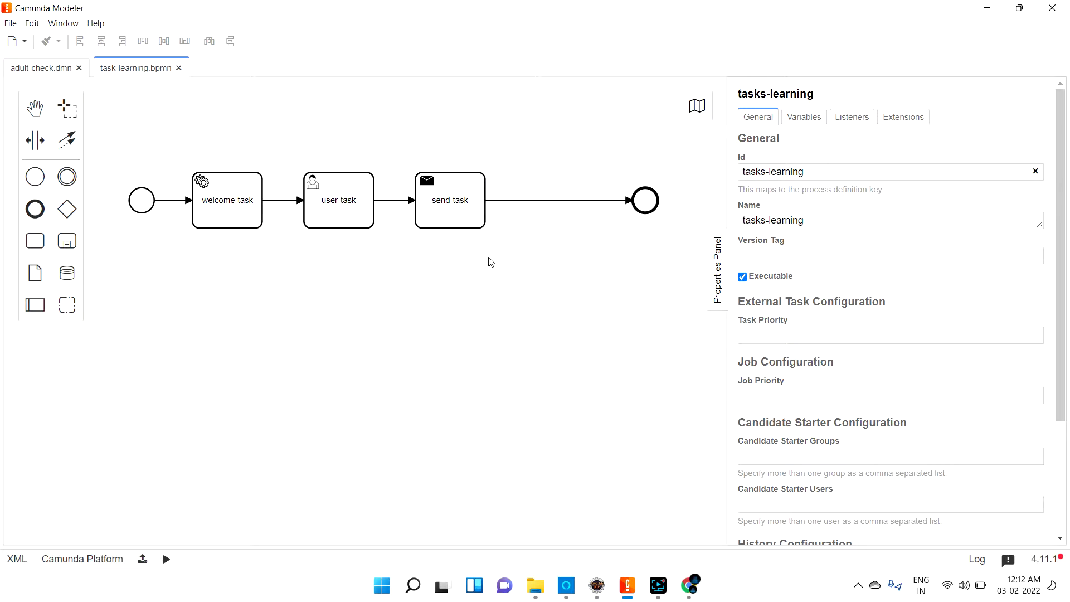
{"action": "left_click", "coordinate": [448, 203]}
{"action": "left_click", "coordinate": [803, 267]}
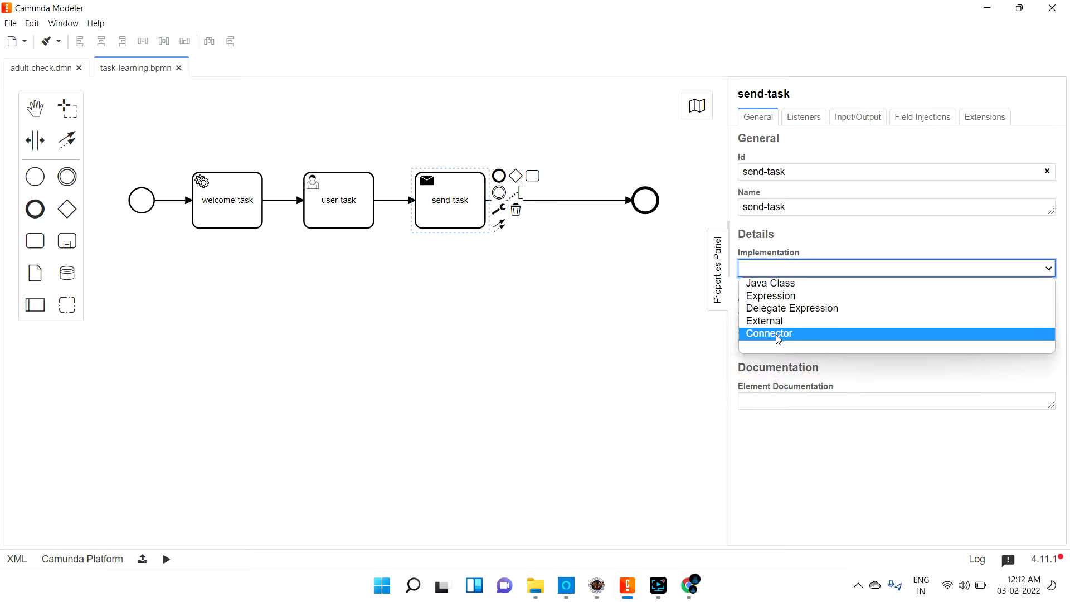
{"action": "left_click", "coordinate": [775, 284]}
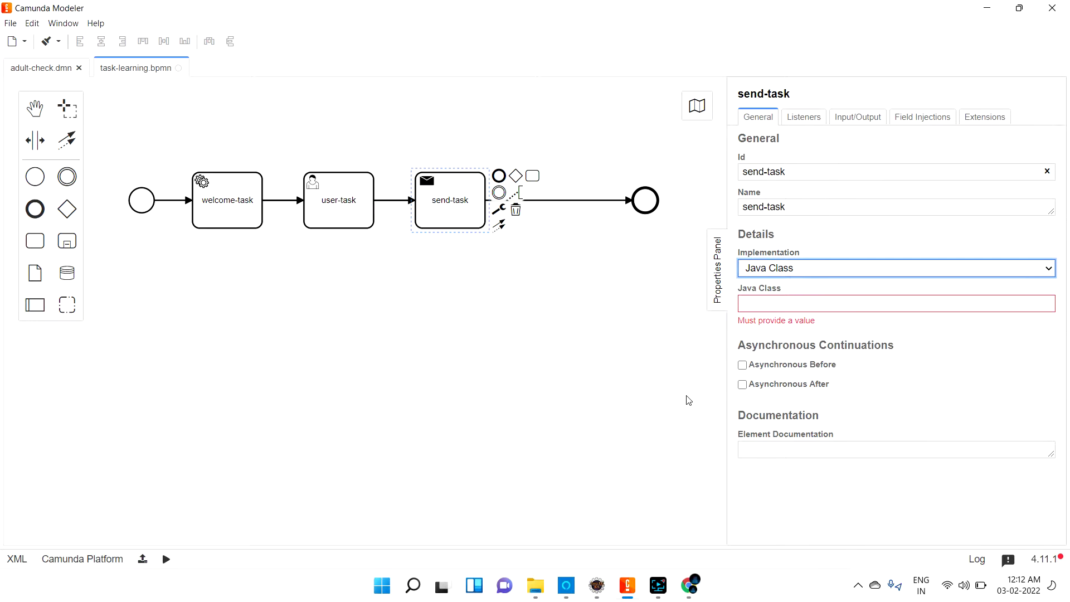
{"action": "left_click", "coordinate": [595, 586]}
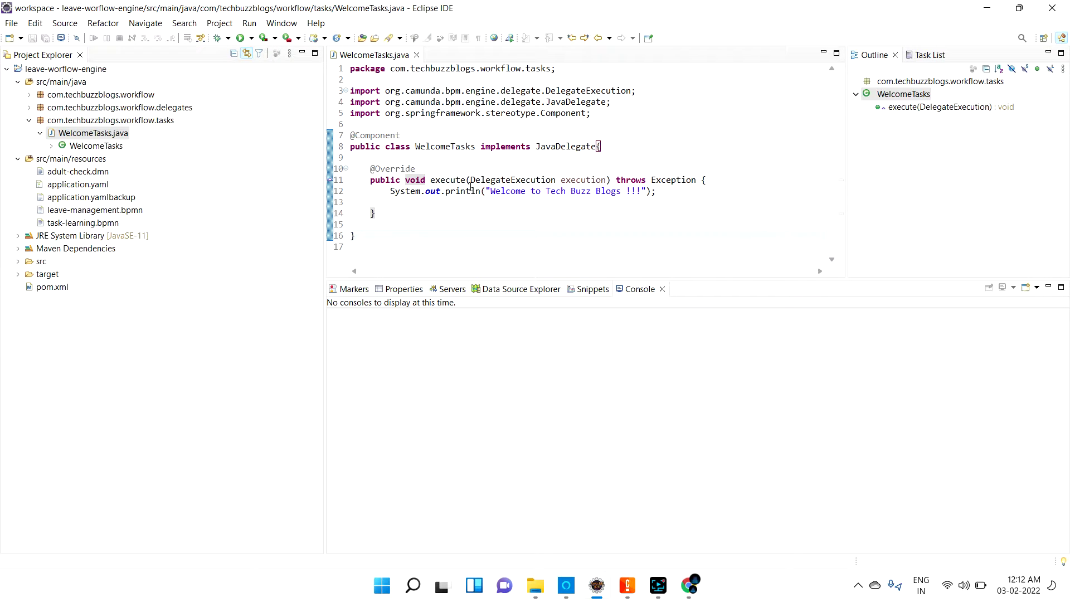
Step: Start a new Java class named SendTasks in the com.techbuzzblogs.workflow.tasks package
{"action": "left_click", "coordinate": [69, 118]}
{"action": "right_click", "coordinate": [69, 118]}
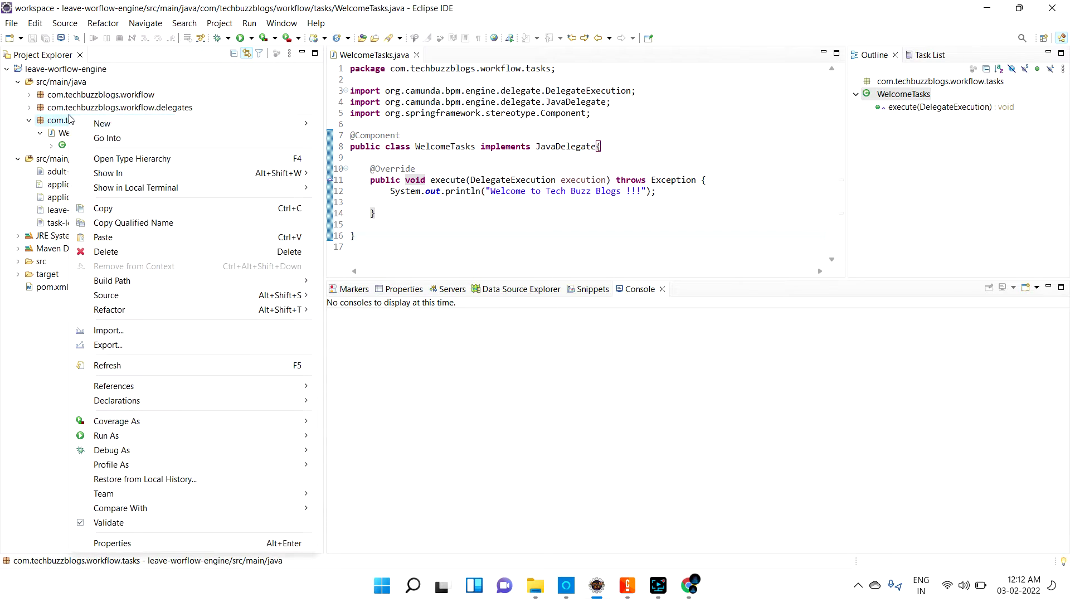
{"action": "mouse_move", "coordinate": [268, 124]}
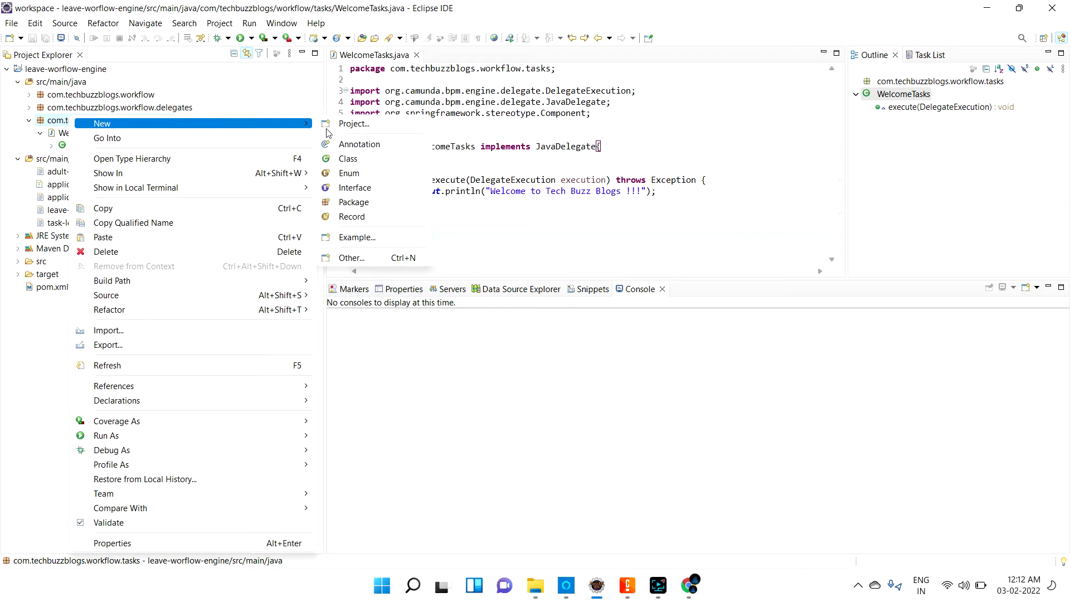
{"action": "left_click", "coordinate": [357, 161]}
{"action": "type", "text": "SendTasks"}
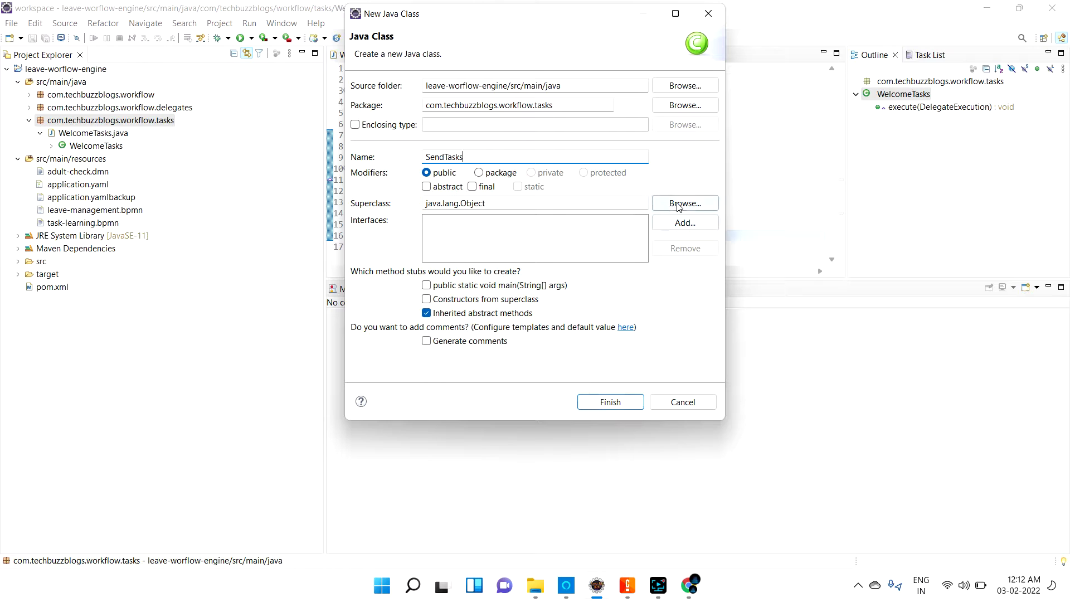
Step: Add JavaDelegate as the implemented interface and create the SendTasks class
{"action": "left_click", "coordinate": [677, 223]}
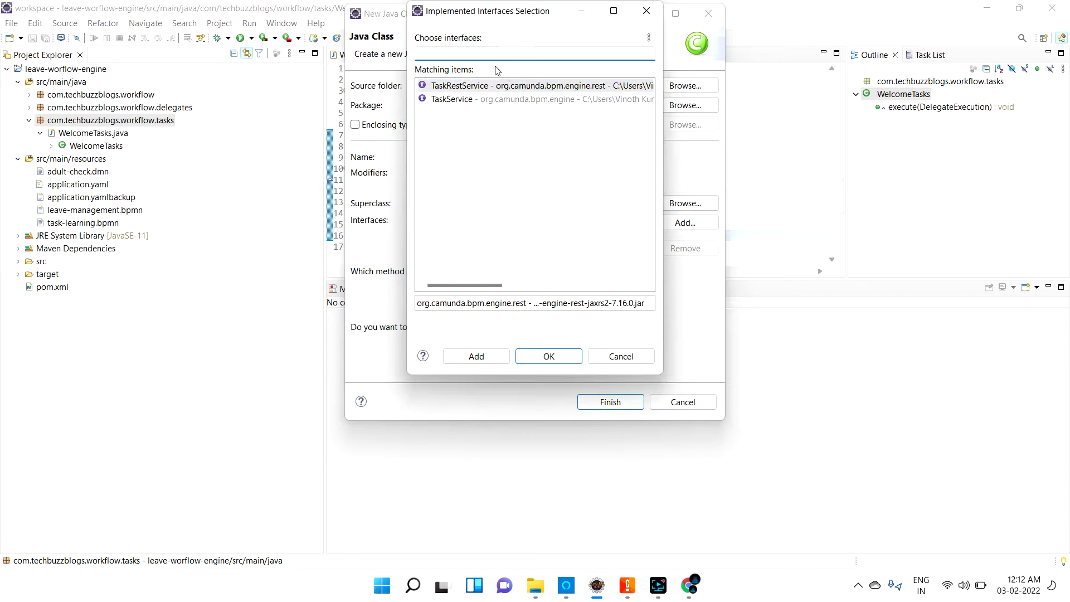
{"action": "type", "text": "JavaDel"}
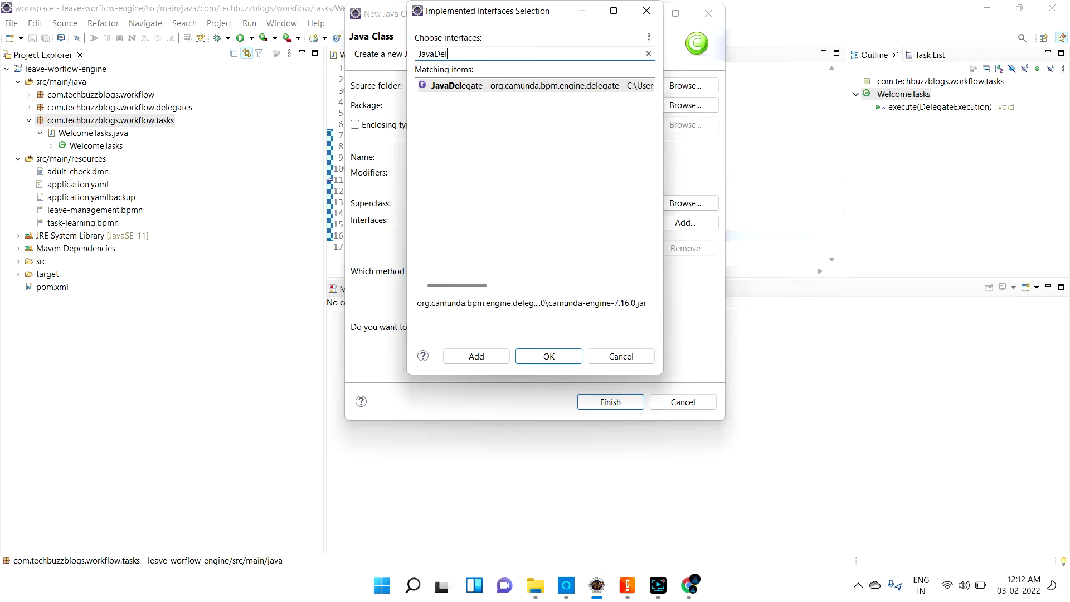
{"action": "left_click", "coordinate": [524, 87]}
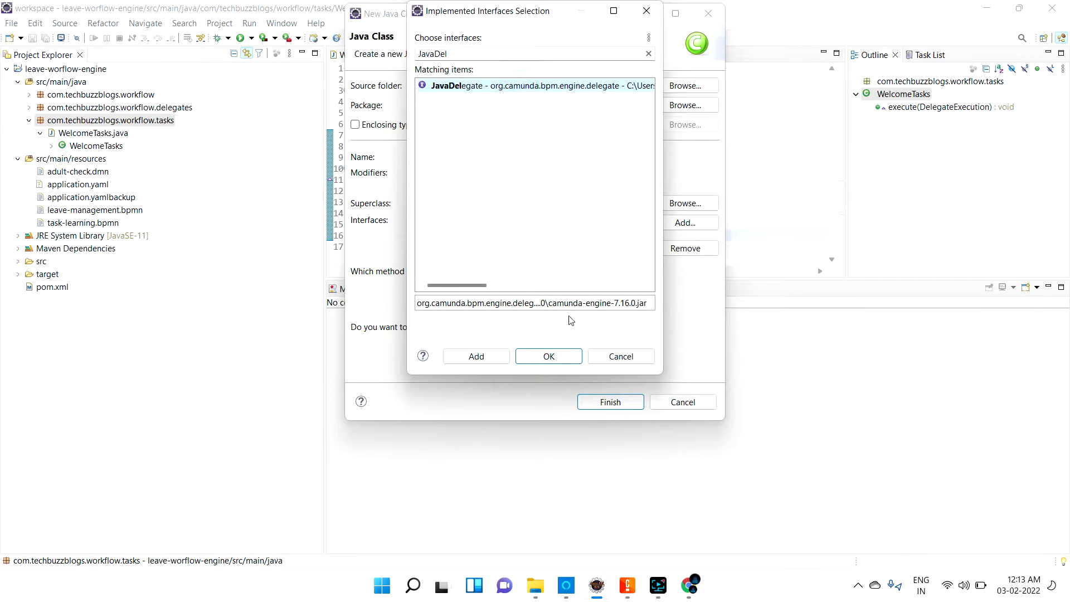
{"action": "left_click", "coordinate": [541, 353]}
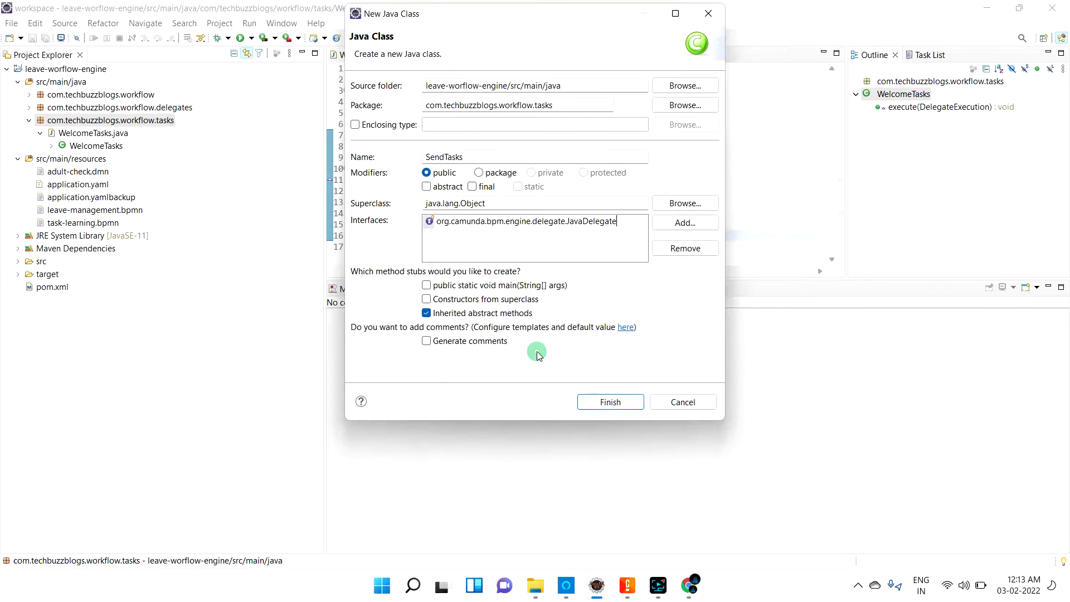
{"action": "left_click", "coordinate": [606, 403]}
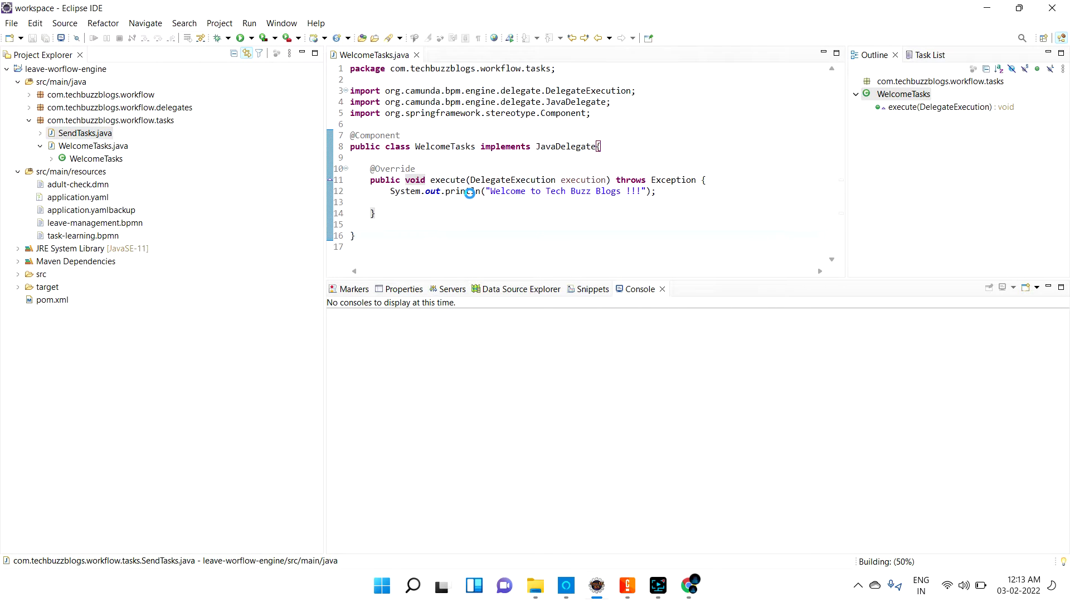
Step: Delete the auto-generated TODO comment on line 10 of SendTasks
{"action": "left_click_drag", "start_coordinate": [381, 157], "coordinate": [613, 148]}
{"action": "left_click", "coordinate": [511, 161]}
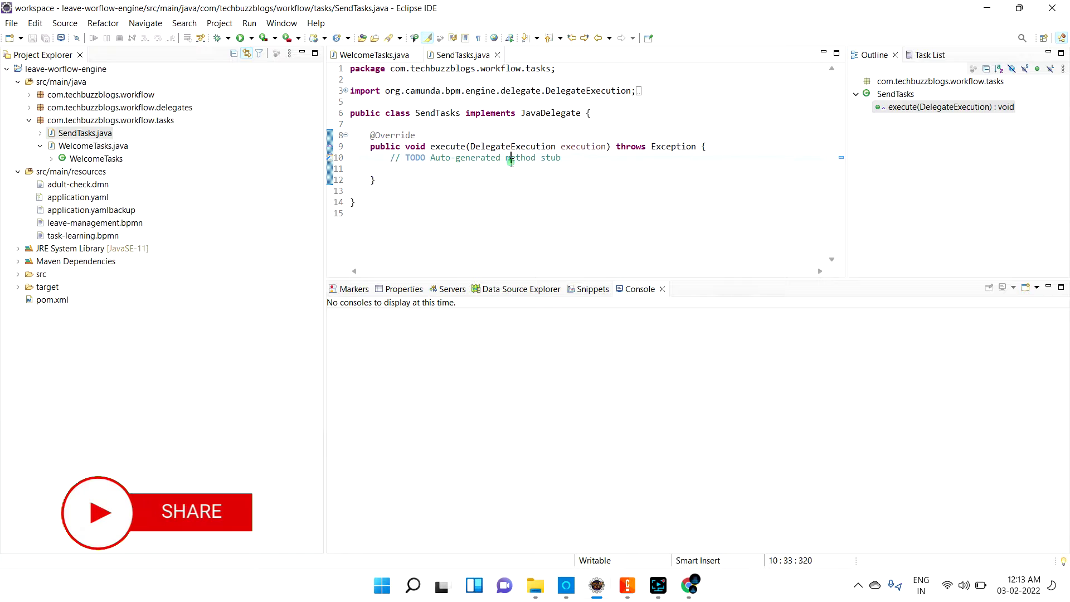
{"action": "left_click_drag", "start_coordinate": [561, 158], "coordinate": [385, 160]}
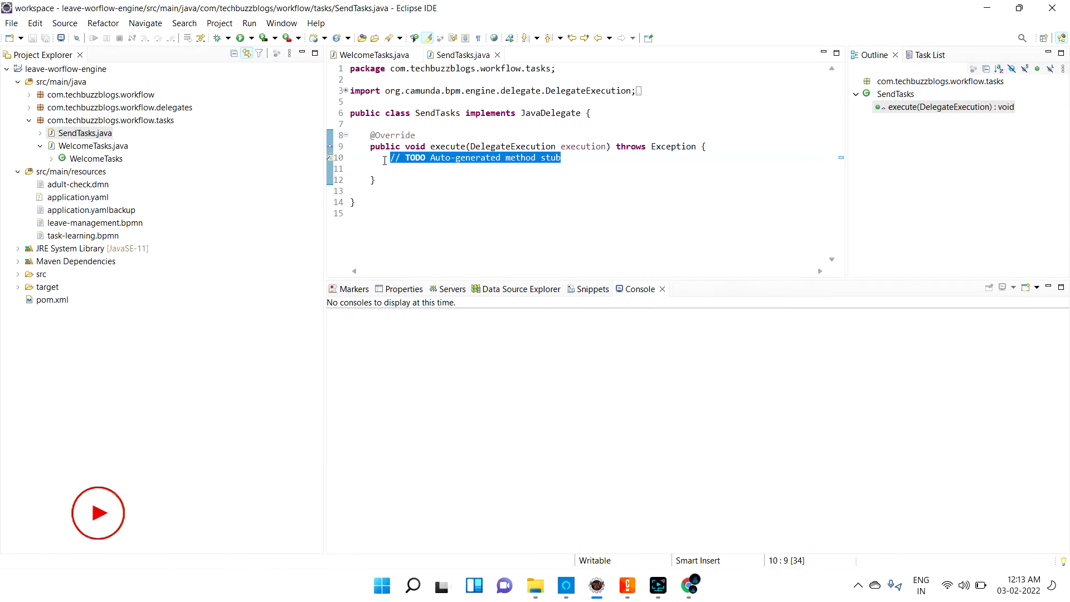
{"action": "key", "text": "Delete"}
{"action": "double_click", "coordinate": [543, 113]}
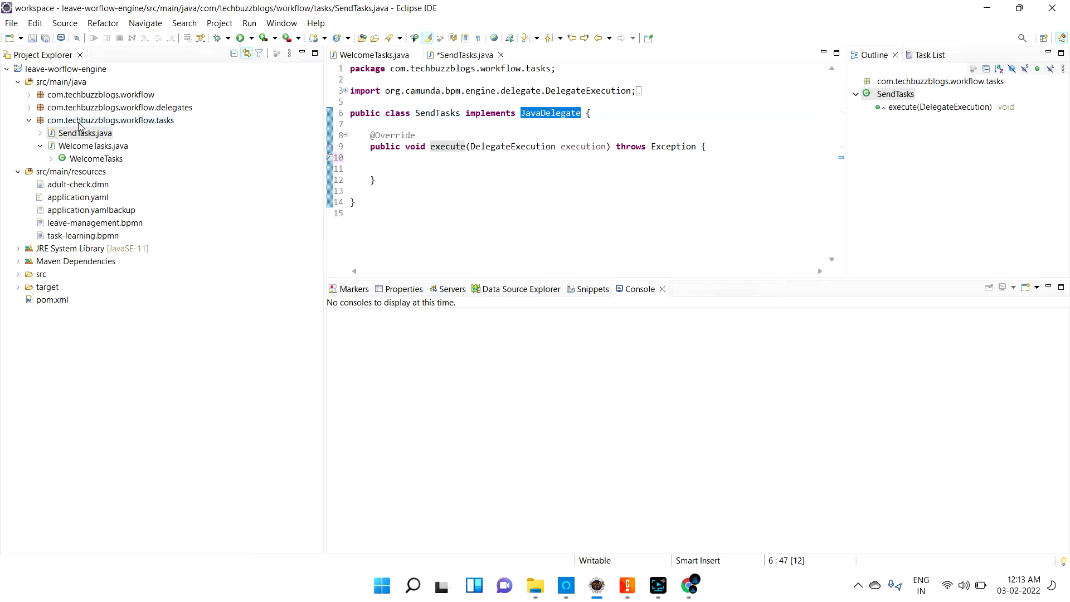
Step: Write System.out.println("Calling another API !!!"); in execute and save SendTasks.java
{"action": "left_click", "coordinate": [408, 168]}
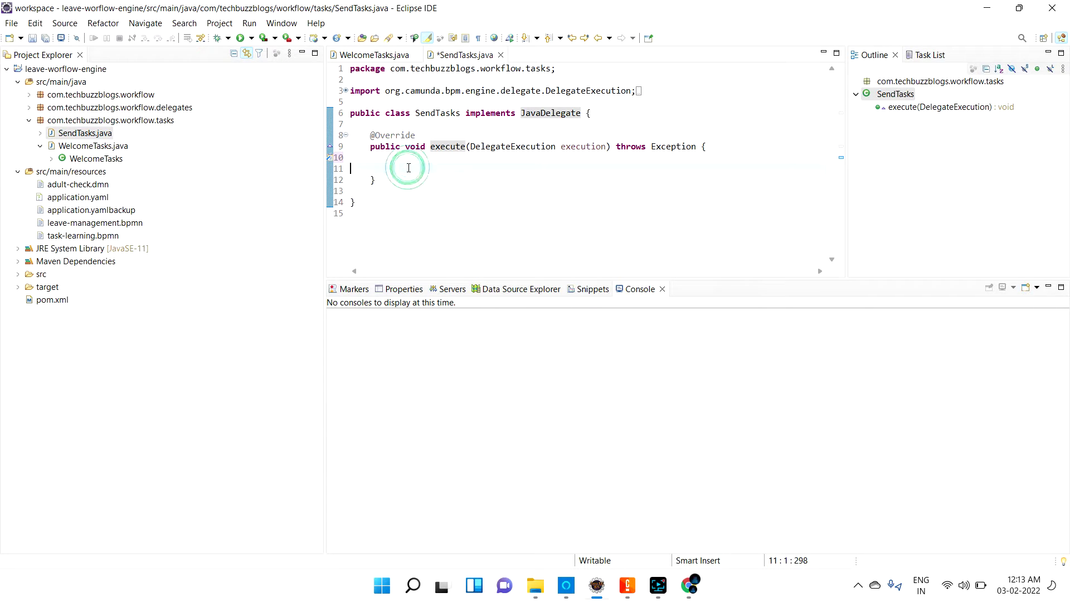
{"action": "left_click", "coordinate": [413, 158]}
{"action": "key", "text": "ctrl+s"}
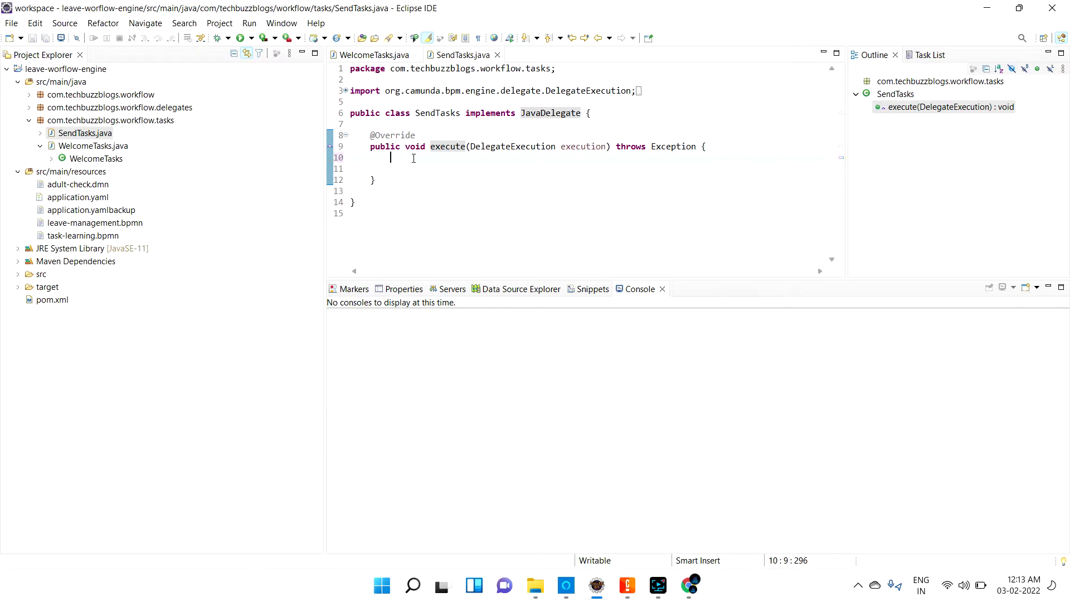
{"action": "type", "text": "System.ou"}
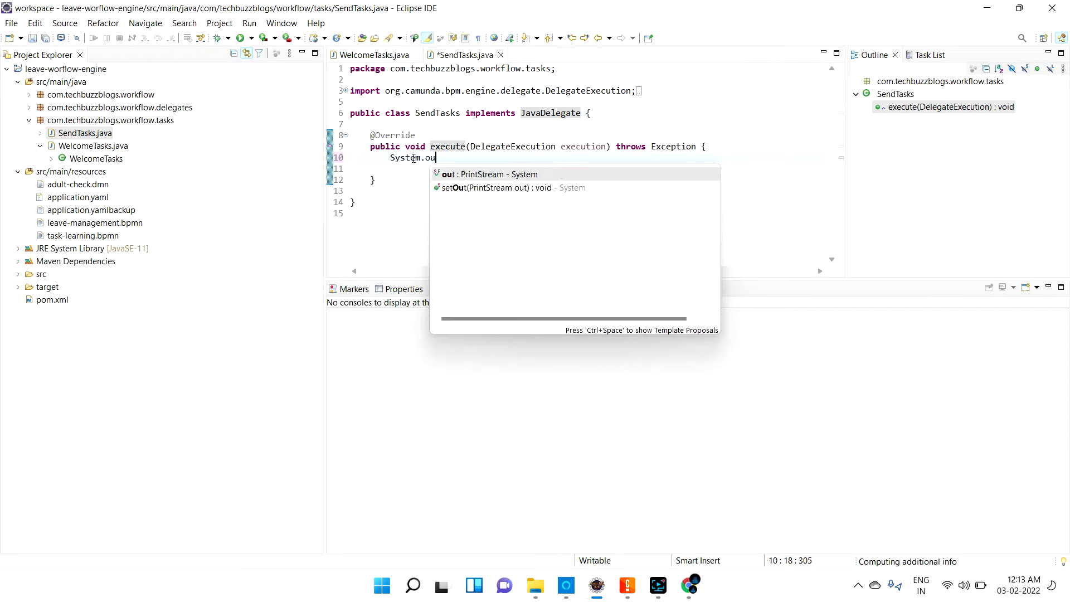
{"action": "type", "text": "t.println"}
{"action": "type", "text": "(\""}
{"action": "type", "text": "lling another"}
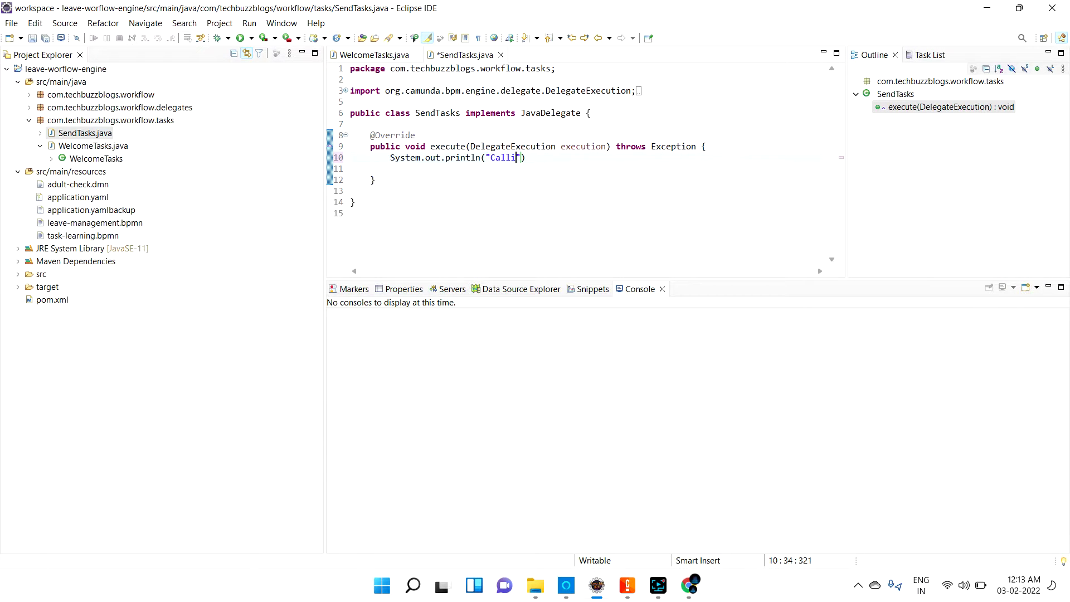
{"action": "type", "text": " API !!!;;"}
{"action": "key", "text": "ctrl+s"}
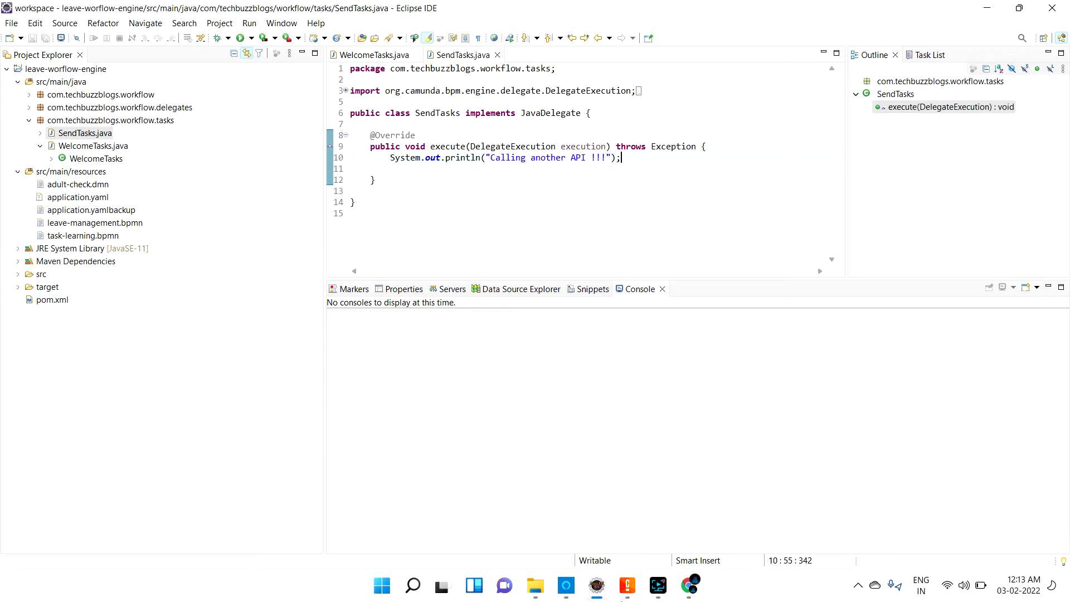
{"action": "left_click", "coordinate": [629, 594]}
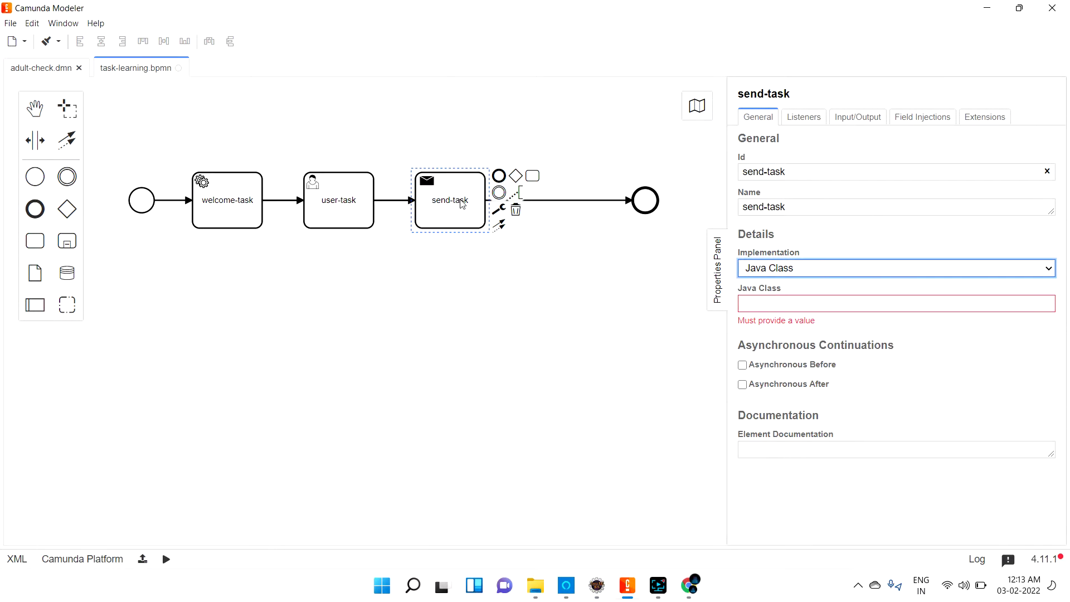
Step: Expand SendTasks.java in the Project Explorer and copy its qualified name
{"action": "left_click", "coordinate": [596, 585]}
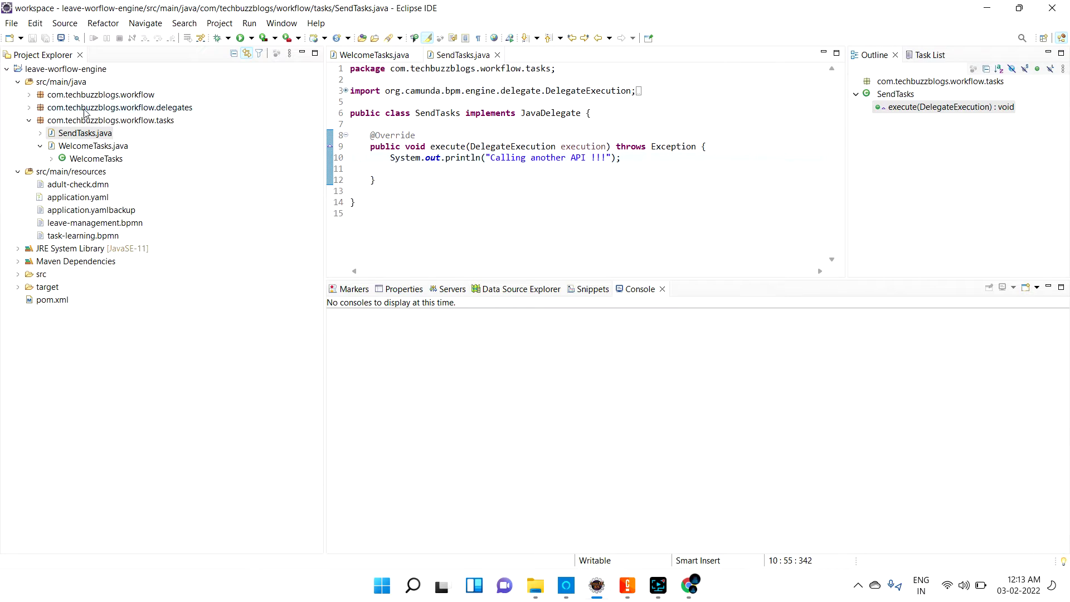
{"action": "left_click", "coordinate": [71, 135]}
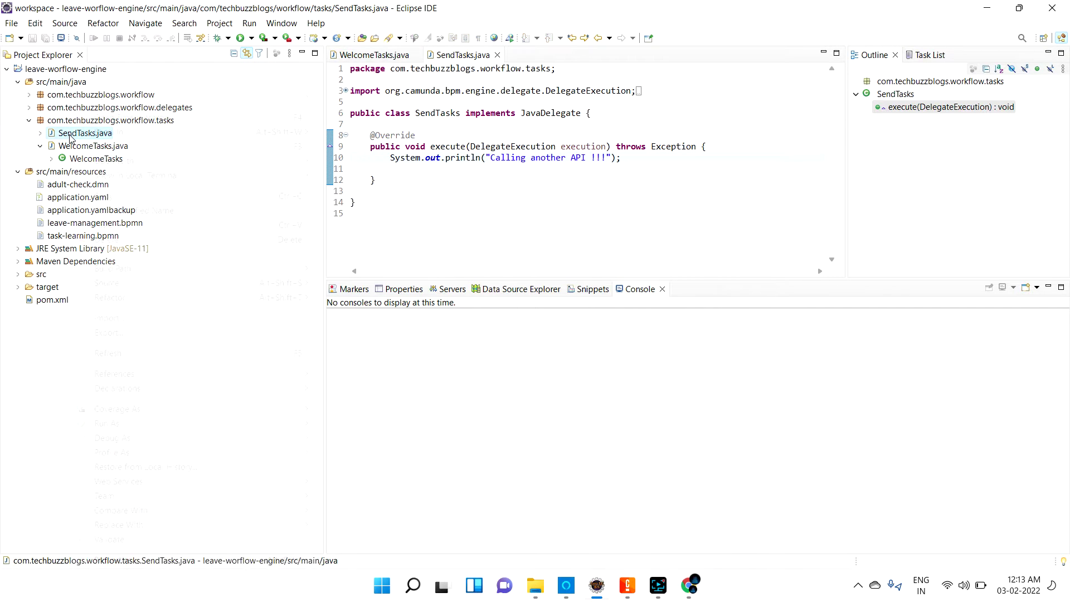
{"action": "left_click", "coordinate": [41, 134]}
{"action": "right_click", "coordinate": [84, 137]}
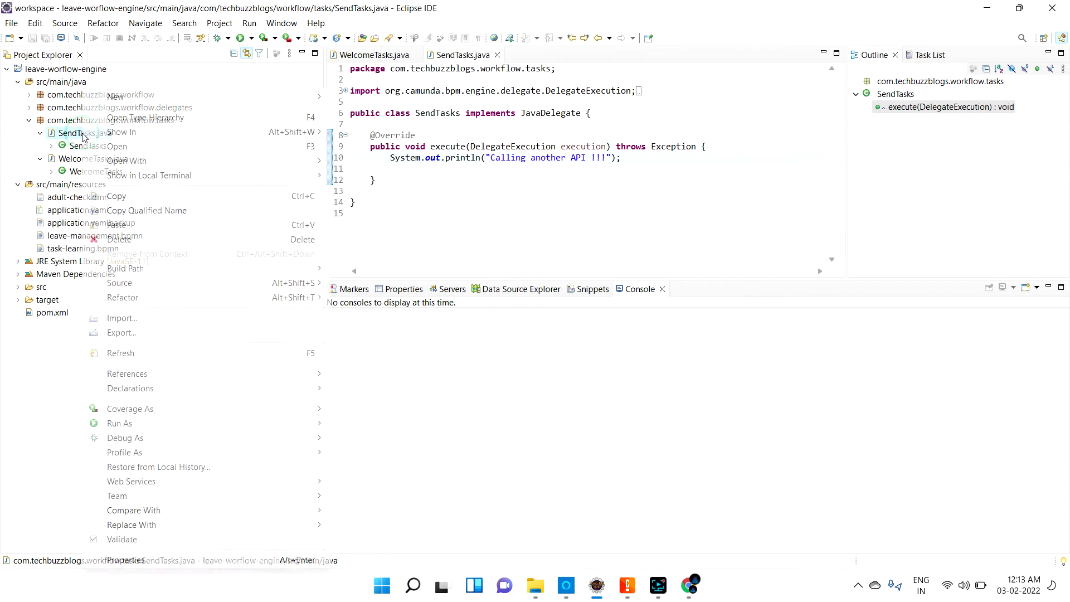
{"action": "left_click", "coordinate": [152, 214]}
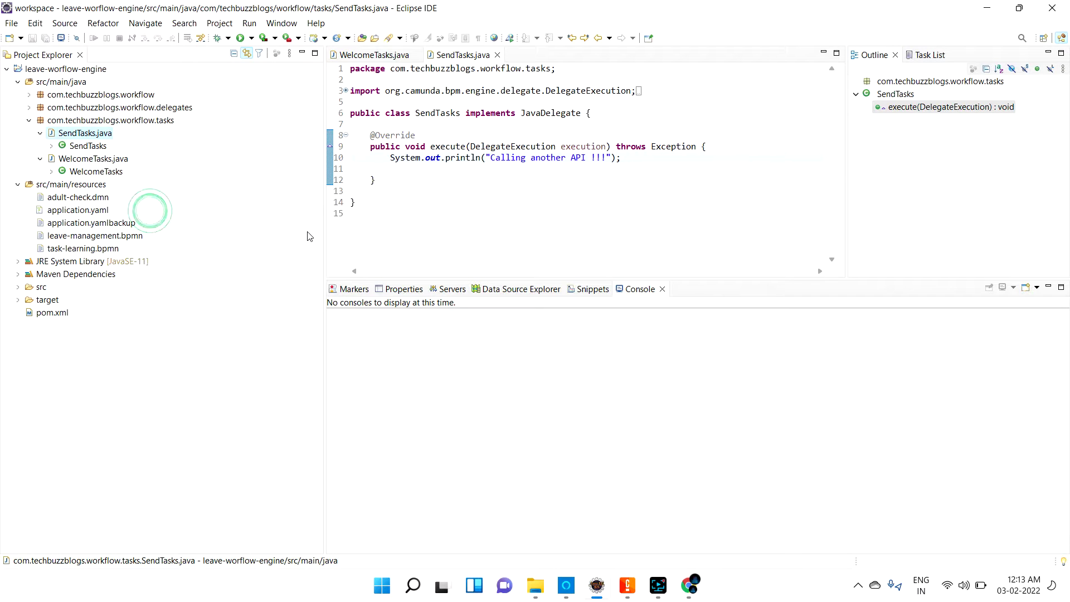
{"action": "left_click", "coordinate": [628, 585]}
Step: Paste into send-task's Java Class field, then delete the pasted file path
{"action": "left_click", "coordinate": [765, 301]}
{"action": "key", "text": "ctrl+v"}
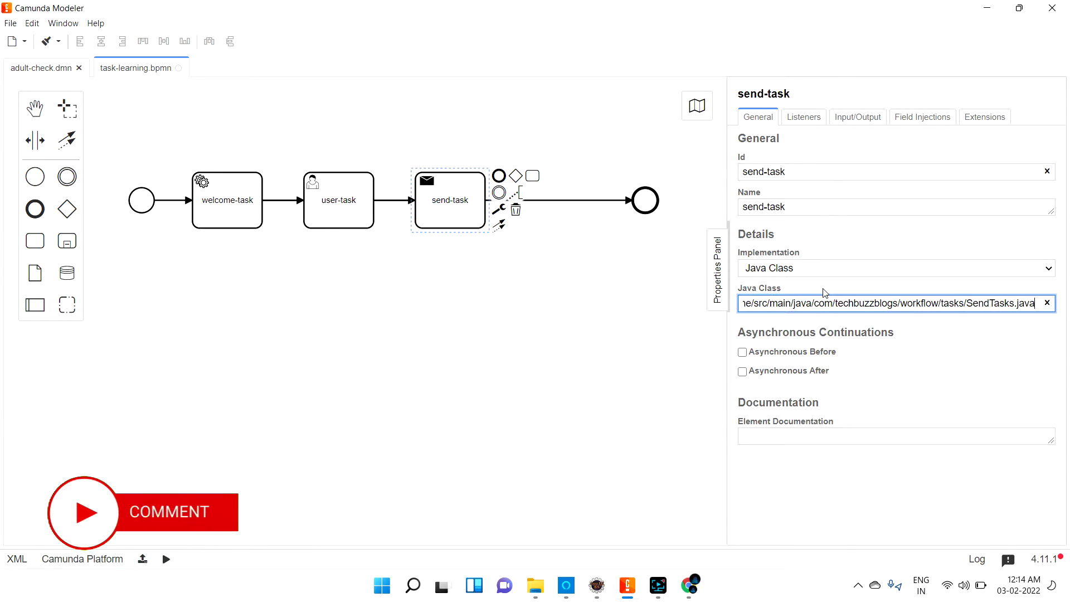
{"action": "key", "text": "ctrl+a"}
{"action": "key", "text": "BackSpace"}
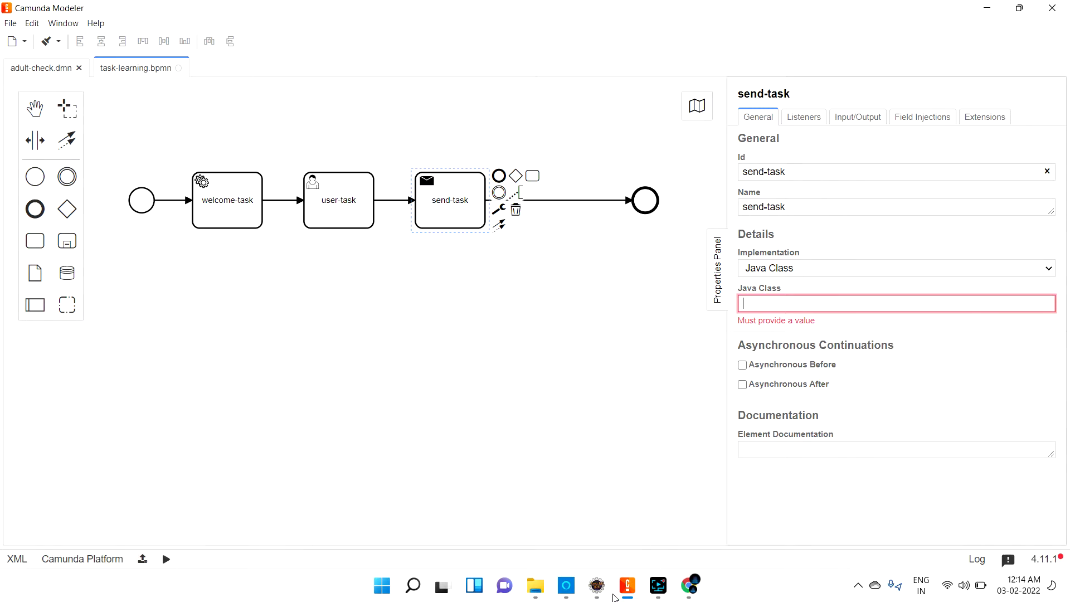
Step: In Eclipse, copy the qualified name of the SendTasks class node instead
{"action": "left_click", "coordinate": [597, 586]}
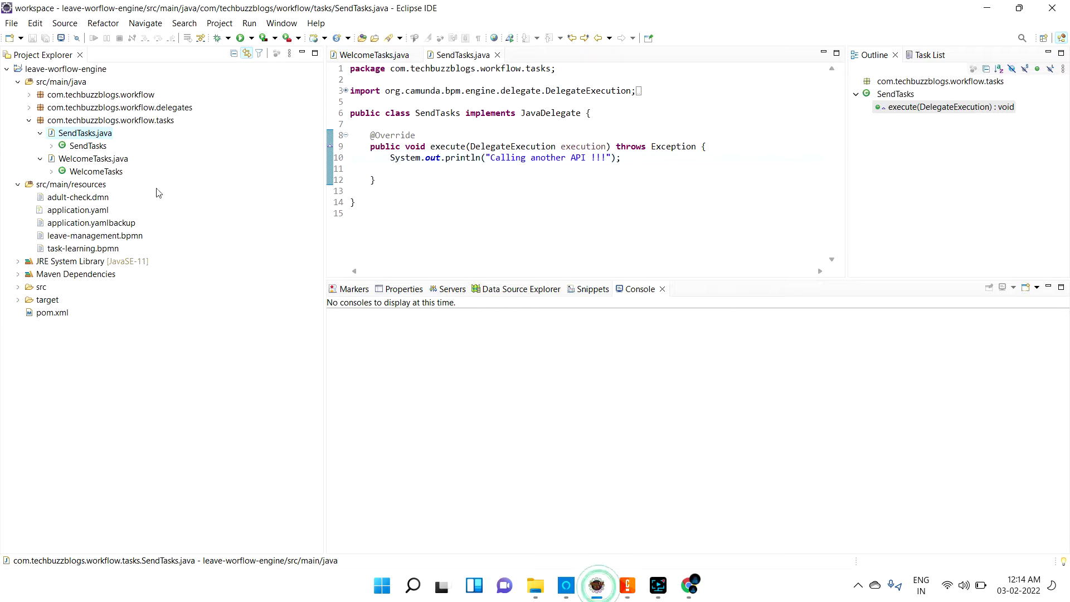
{"action": "left_click", "coordinate": [75, 149]}
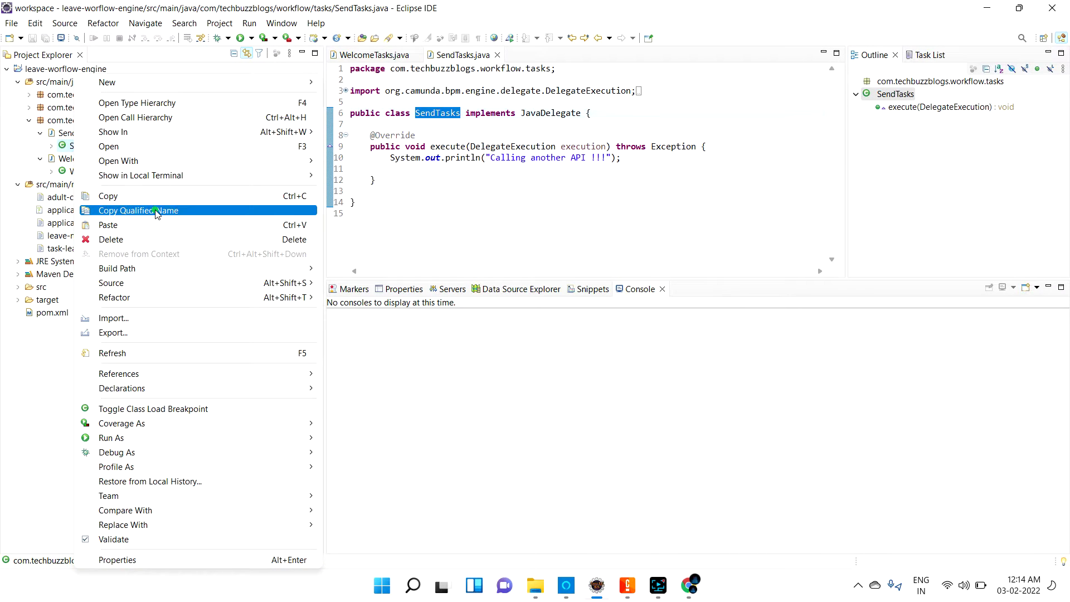
{"action": "left_click", "coordinate": [155, 210]}
{"action": "left_click", "coordinate": [627, 585]}
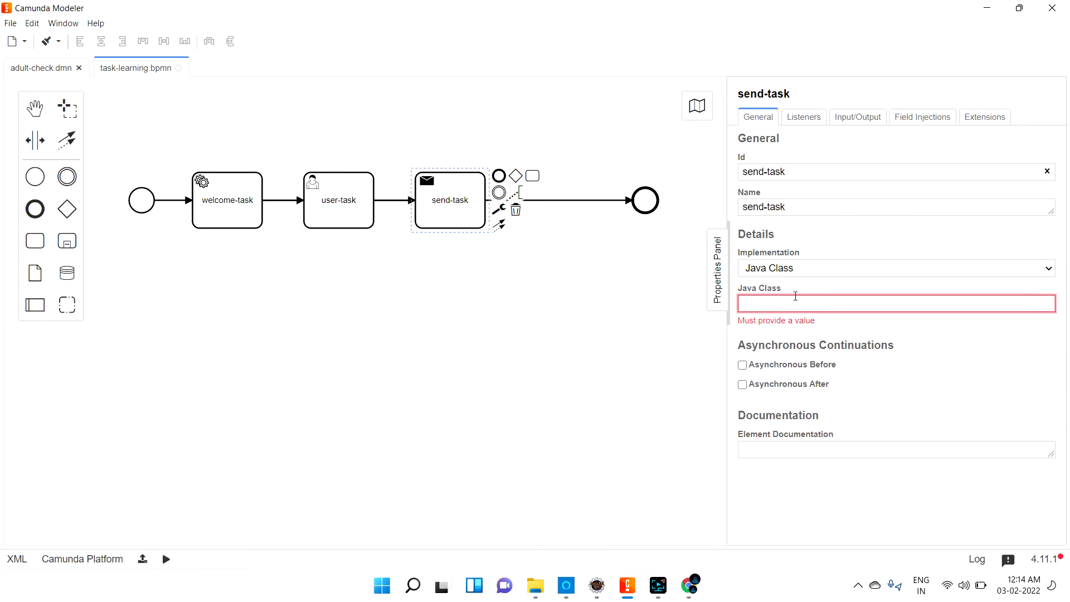
Step: Paste com.techbuzzblogs.workflow.tasks.SendTasks into send-task's Java Class field
{"action": "left_click", "coordinate": [775, 303]}
{"action": "key", "text": "ctrl+v"}
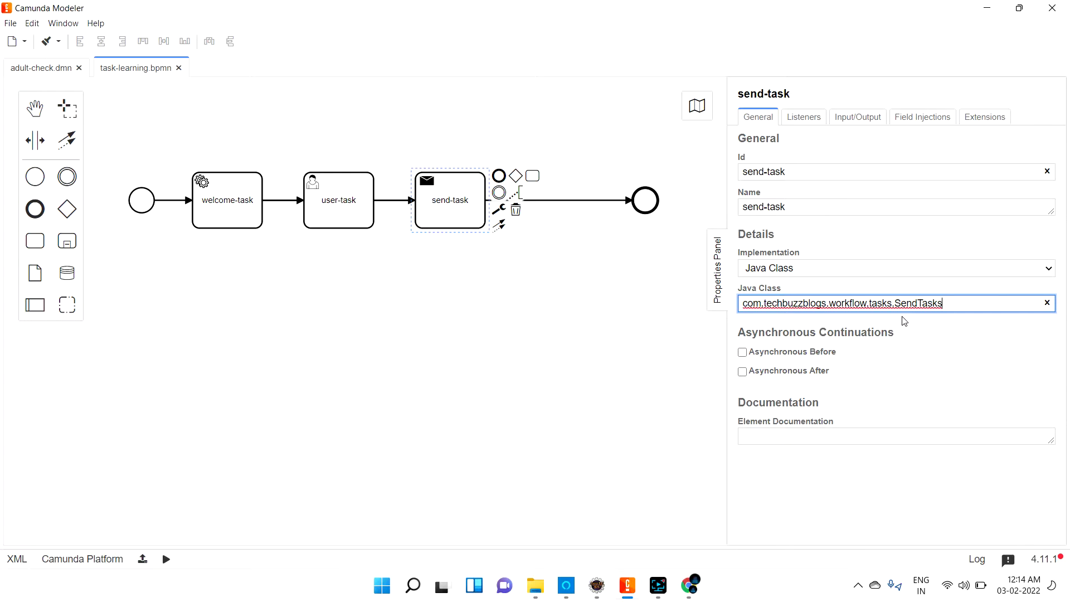
{"action": "left_click", "coordinate": [458, 305]}
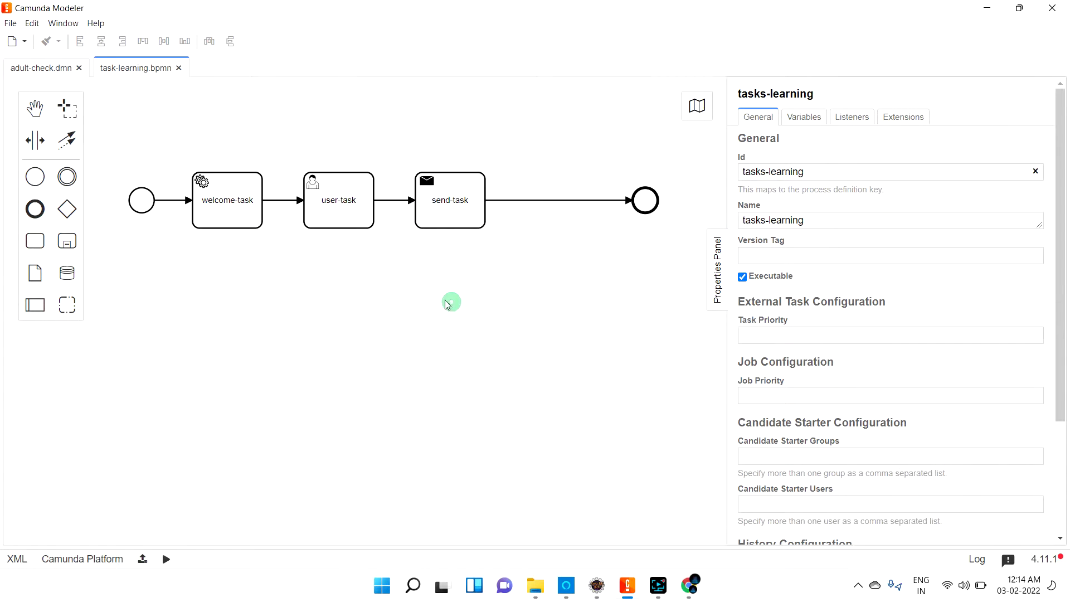